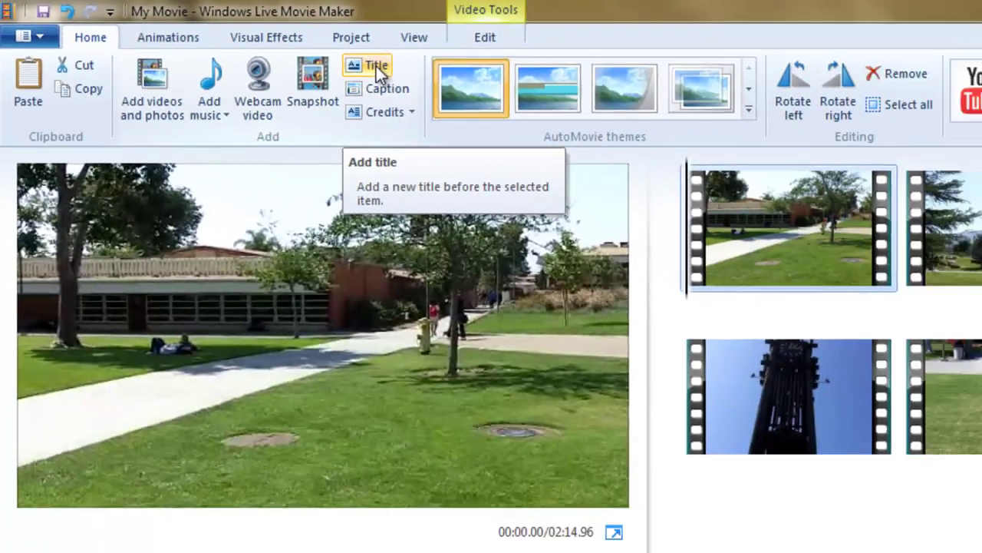
# Step: Add a title at the beginning of the movie, before the first video clip
pyautogui.click(749, 142)
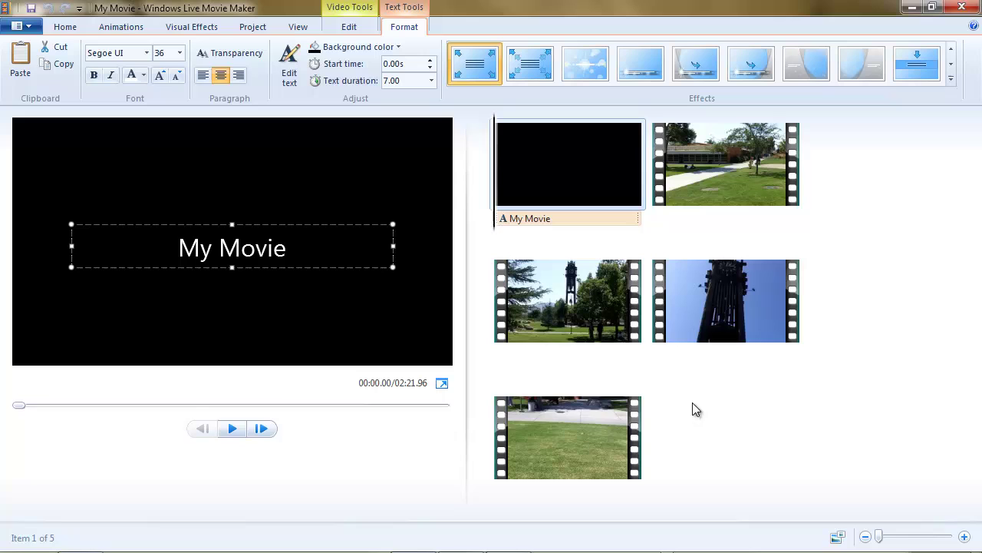
# Step: Insert a title before the upward-looking tower clip and delete it again
pyautogui.click(651, 345)
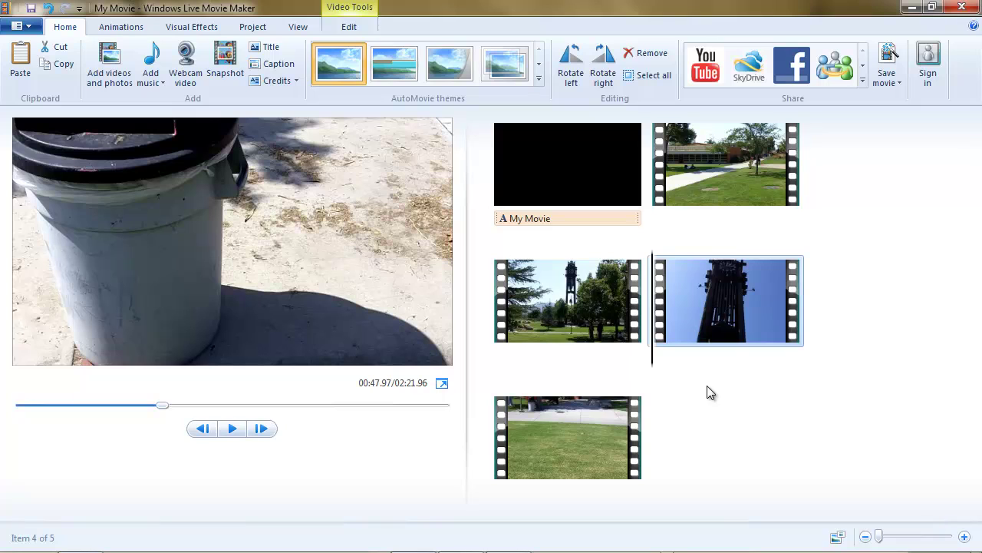
pyautogui.click(269, 49)
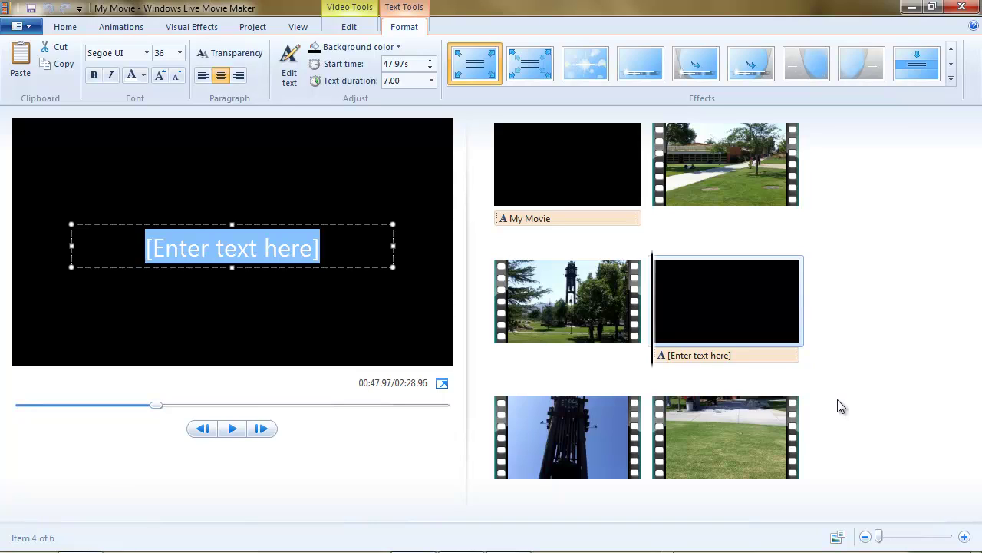
pyautogui.click(732, 281)
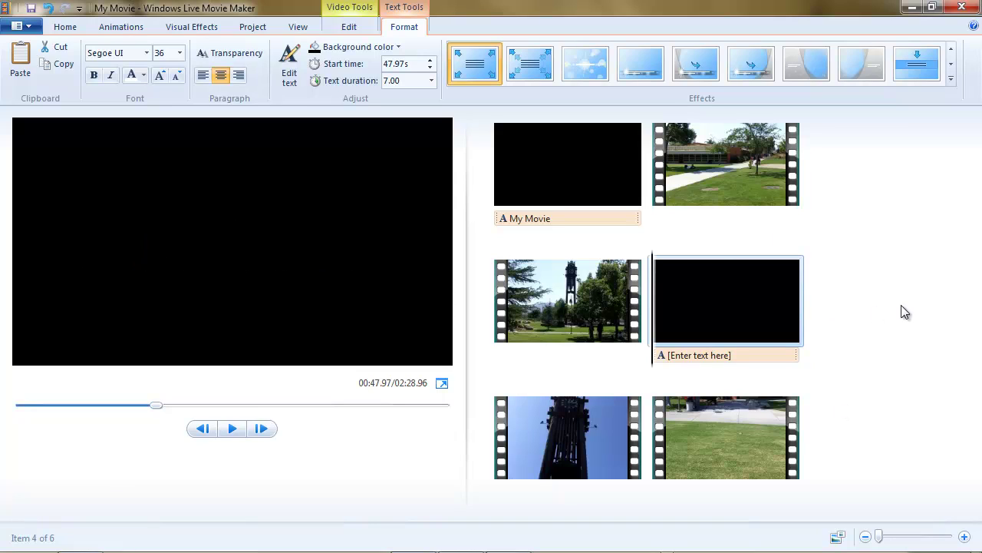
pyautogui.press('Delete')
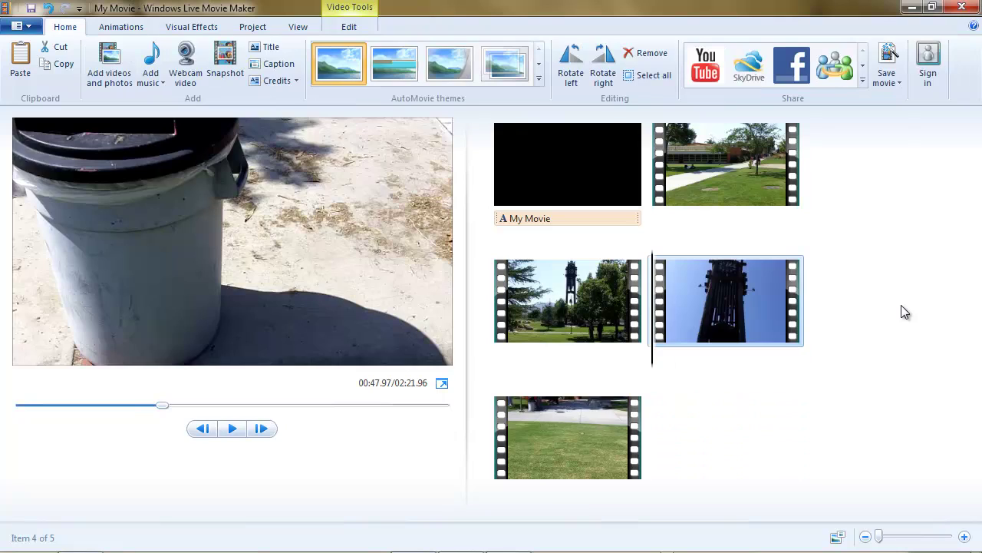
# Step: Set the background color of the opening My Movie title to dark blue
pyautogui.click(556, 176)
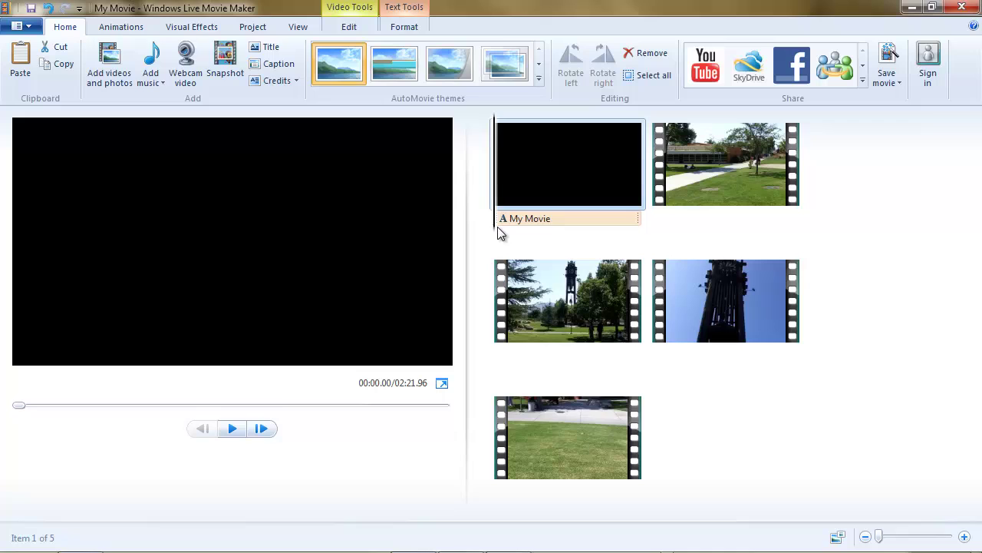
pyautogui.moveTo(576, 221)
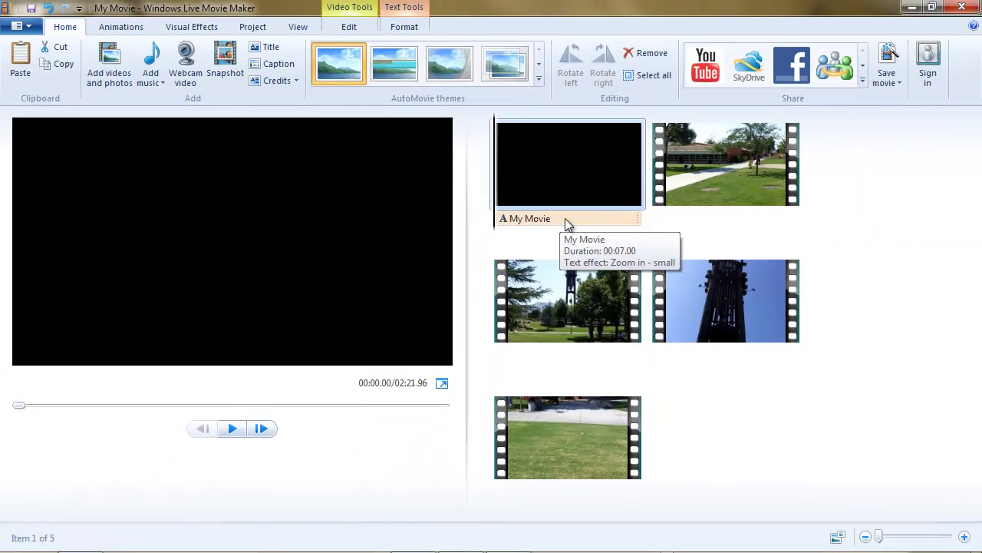
pyautogui.click(561, 229)
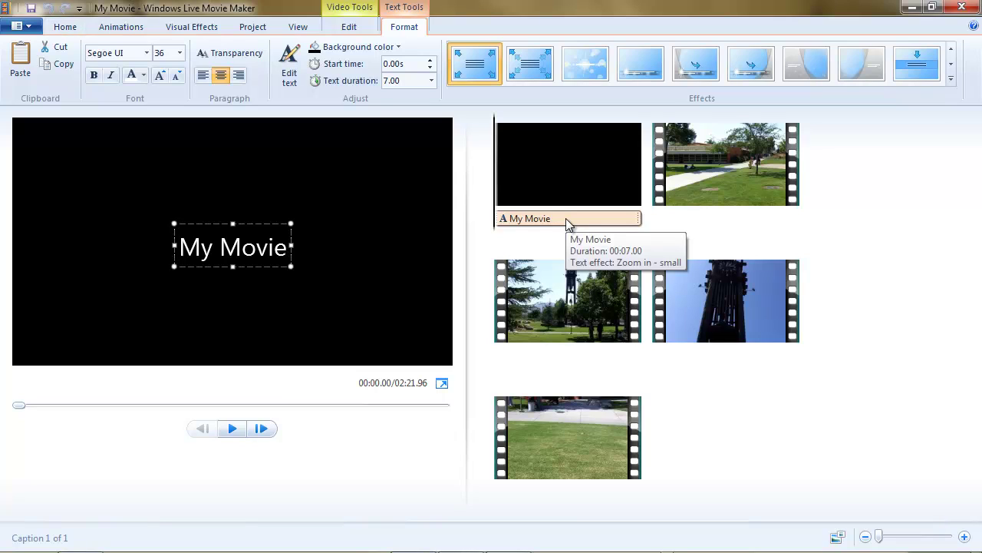
pyautogui.click(251, 225)
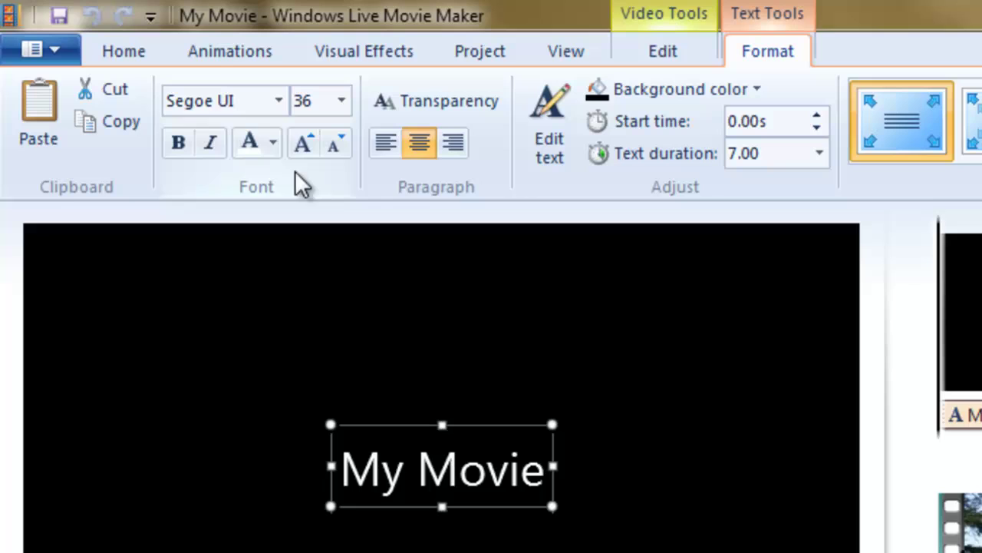
pyautogui.click(274, 142)
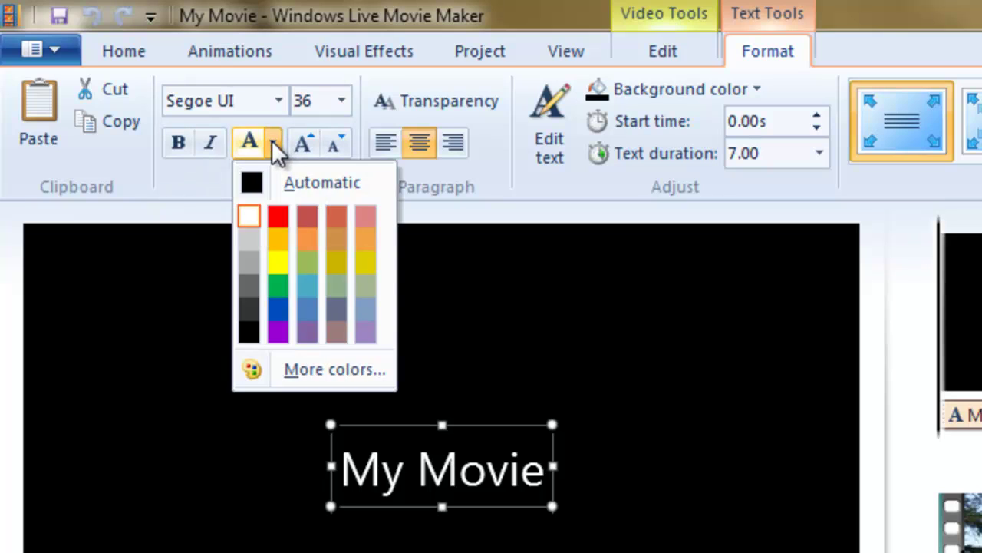
pyautogui.click(270, 141)
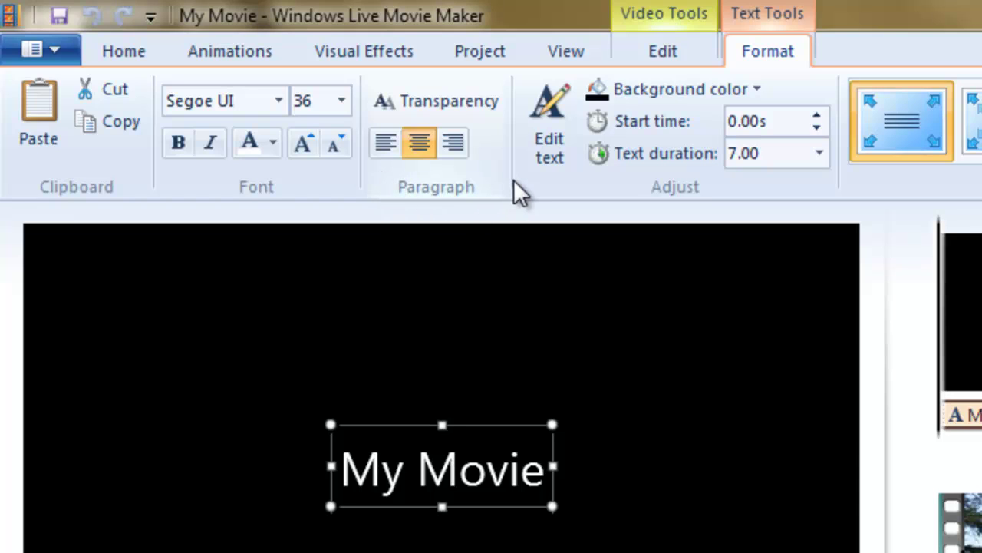
pyautogui.click(760, 87)
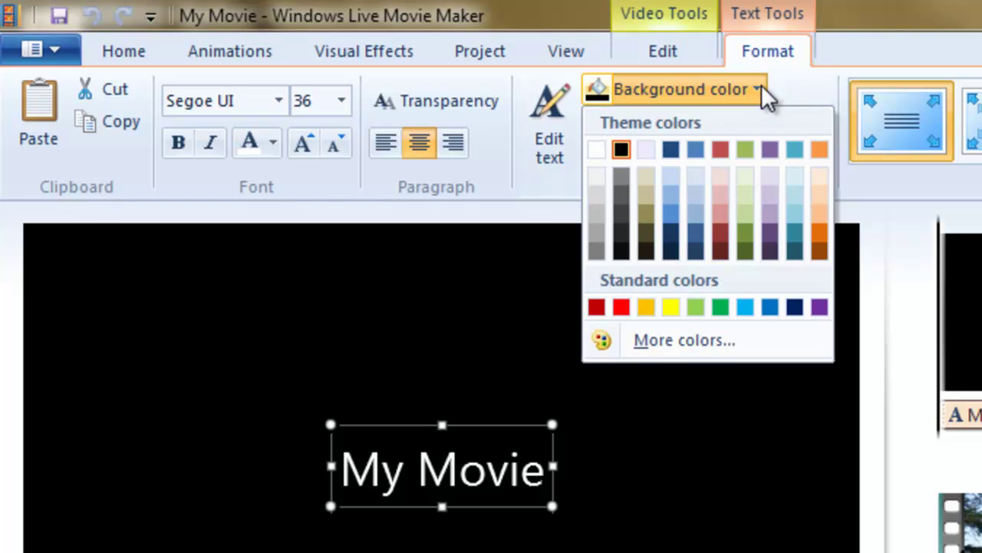
pyautogui.click(669, 150)
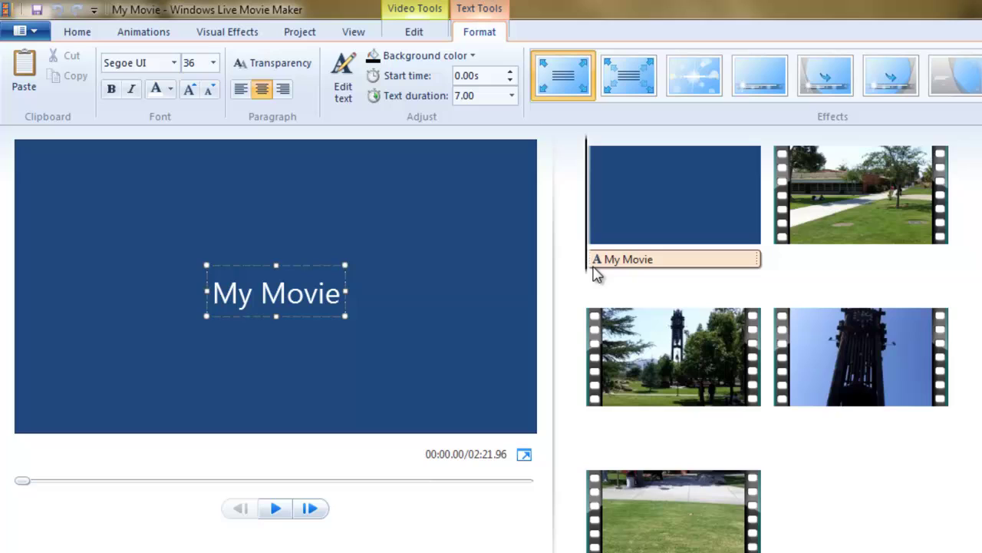
# Step: Move the playhead about 2.15 s into the opening title and set the title text's start time to 2.15 s
pyautogui.moveTo(587, 276); pyautogui.dragTo(643, 280)
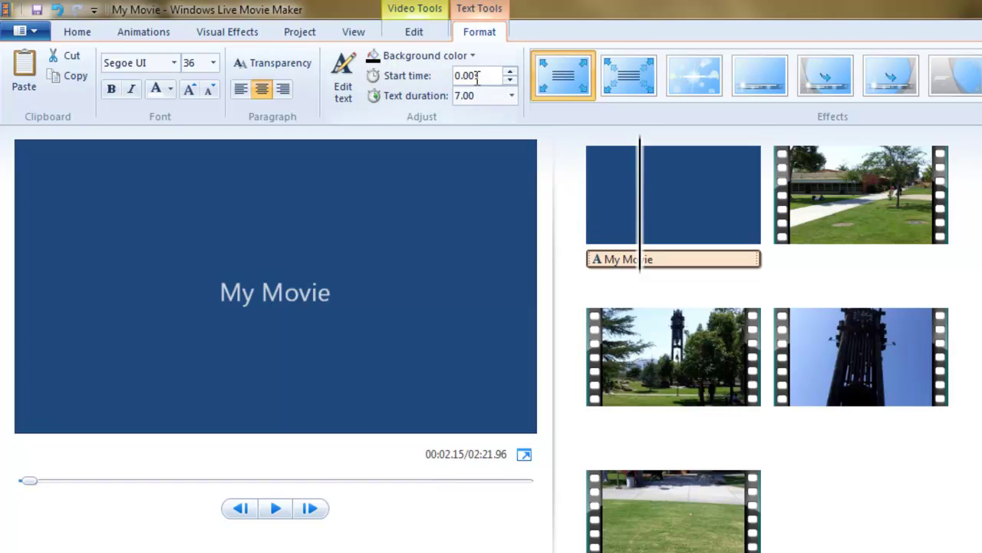
pyautogui.moveTo(480, 75); pyautogui.dragTo(453, 75)
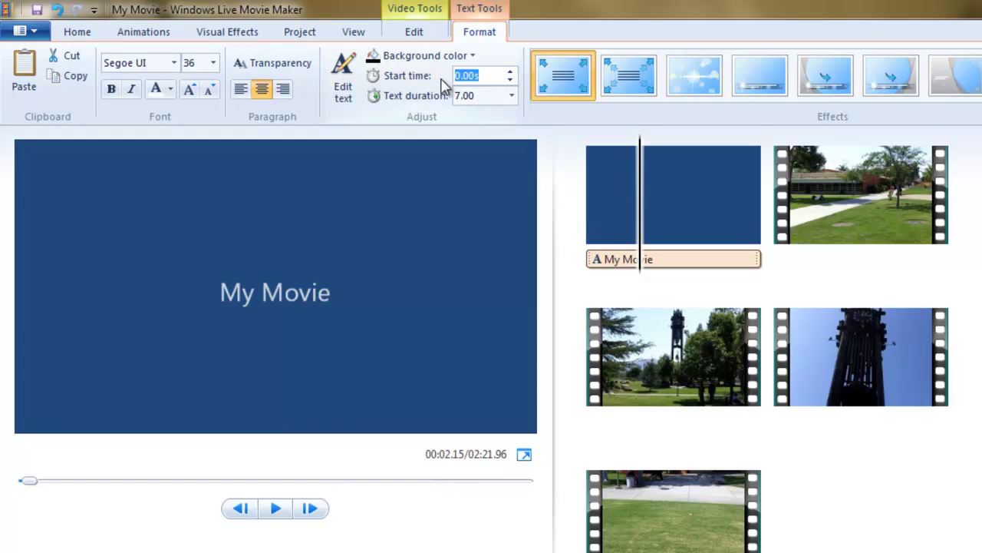
pyautogui.write('2.15')
pyautogui.press('Return')
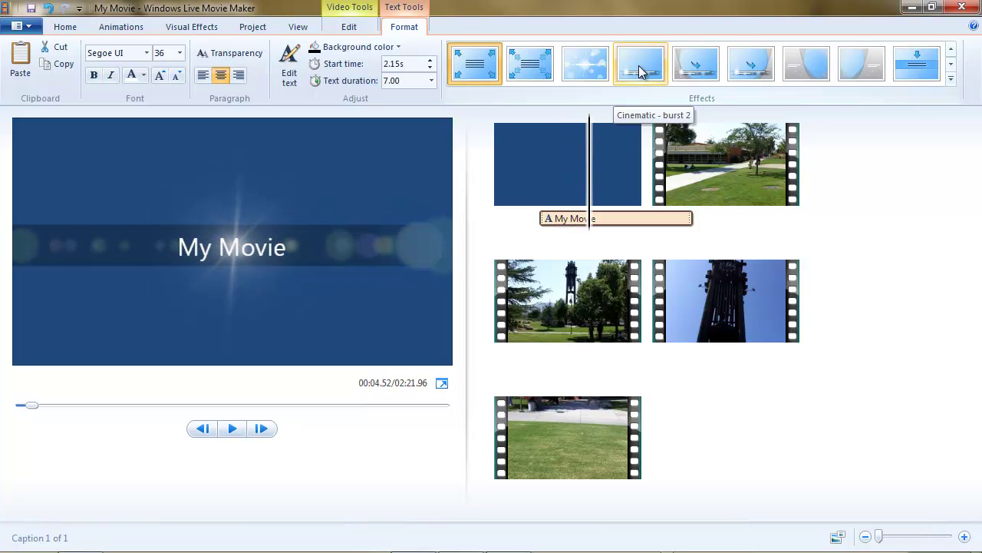
# Step: Look through the available text effects and move the My Movie text earlier on the timeline to start at about 0.18 s
pyautogui.click(951, 80)
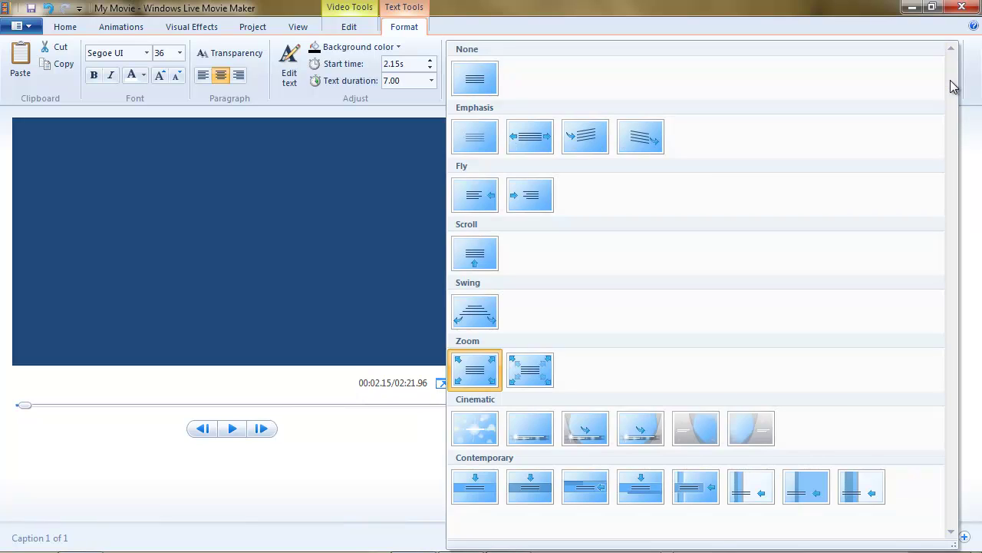
pyautogui.click(866, 34)
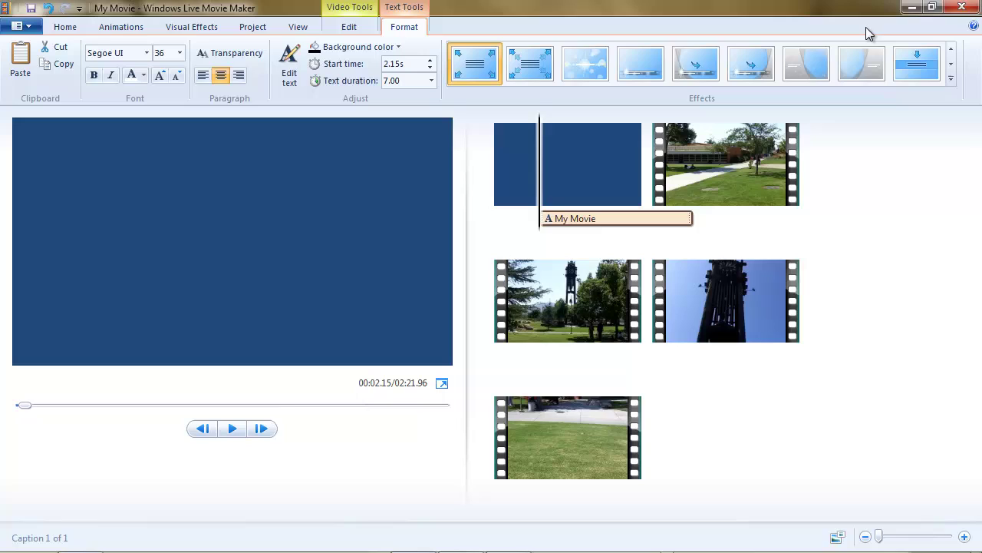
pyautogui.moveTo(639, 219)
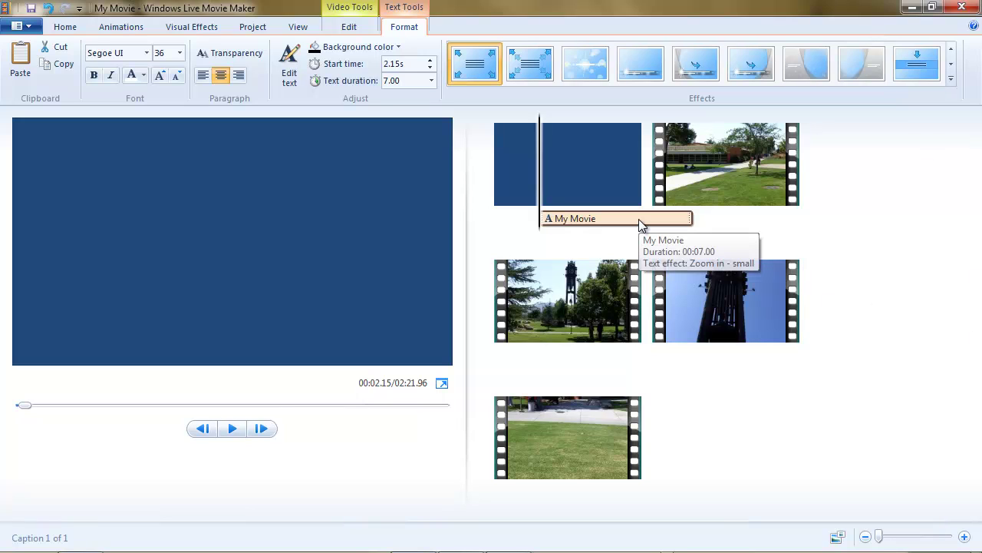
pyautogui.moveTo(610, 220); pyautogui.dragTo(503, 222)
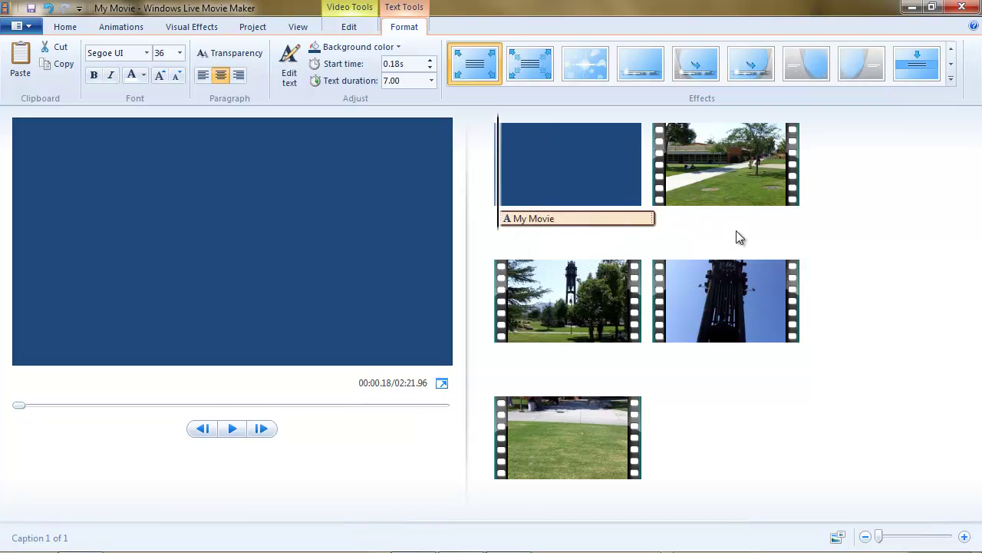
# Step: Add a caption to the first video clip at about 8.71 s and set its text duration to 2.00
pyautogui.click(727, 185)
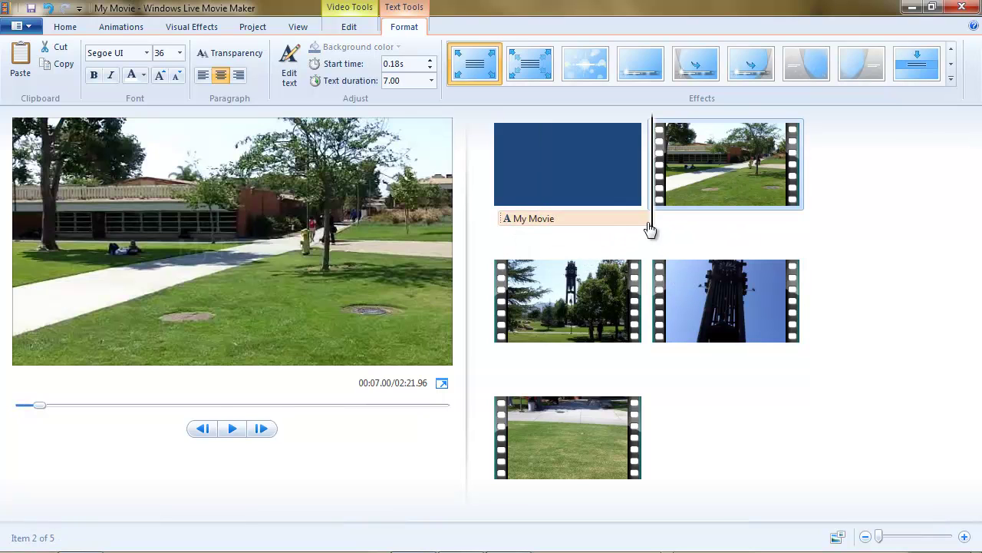
pyautogui.moveTo(655, 235); pyautogui.dragTo(687, 239)
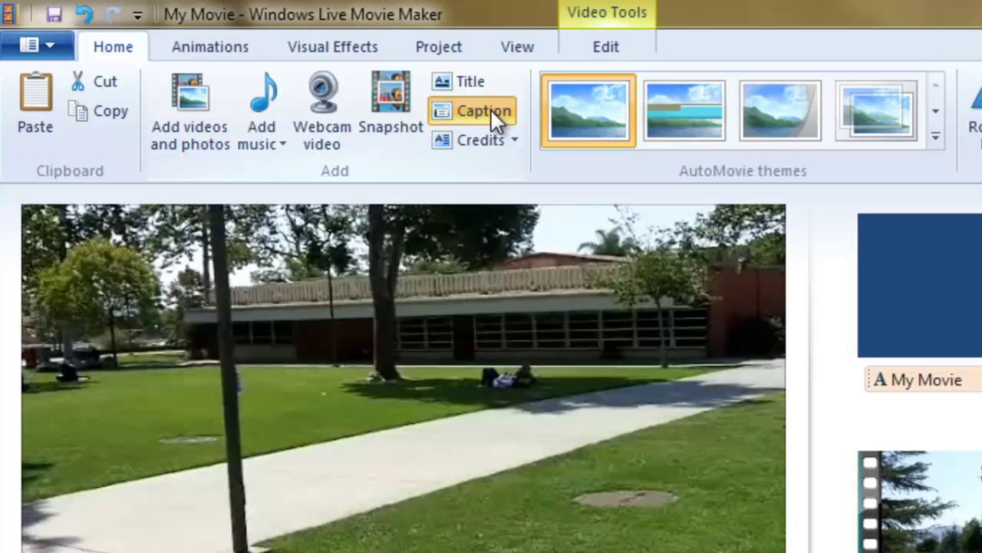
pyautogui.click(664, 154)
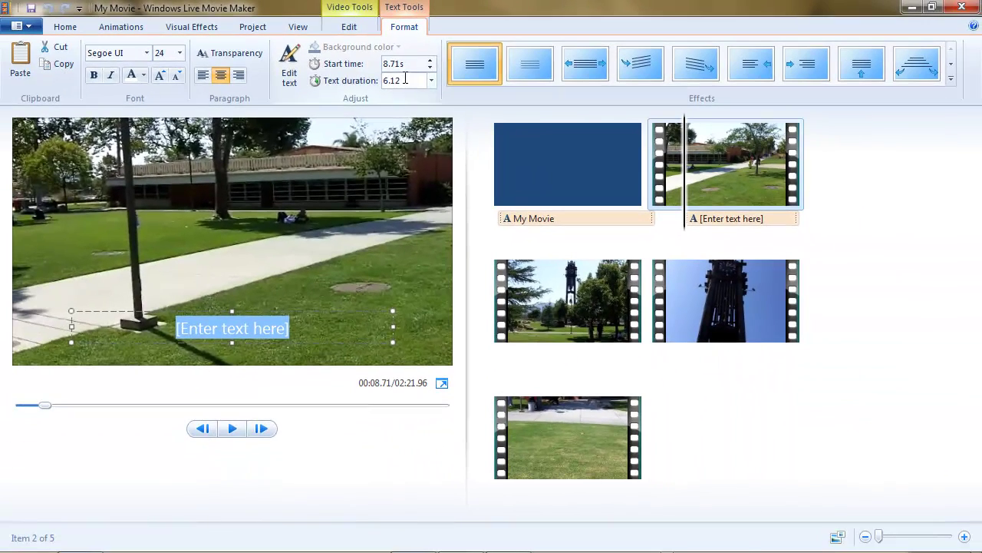
pyautogui.doubleClick(421, 97)
pyautogui.press('Return')
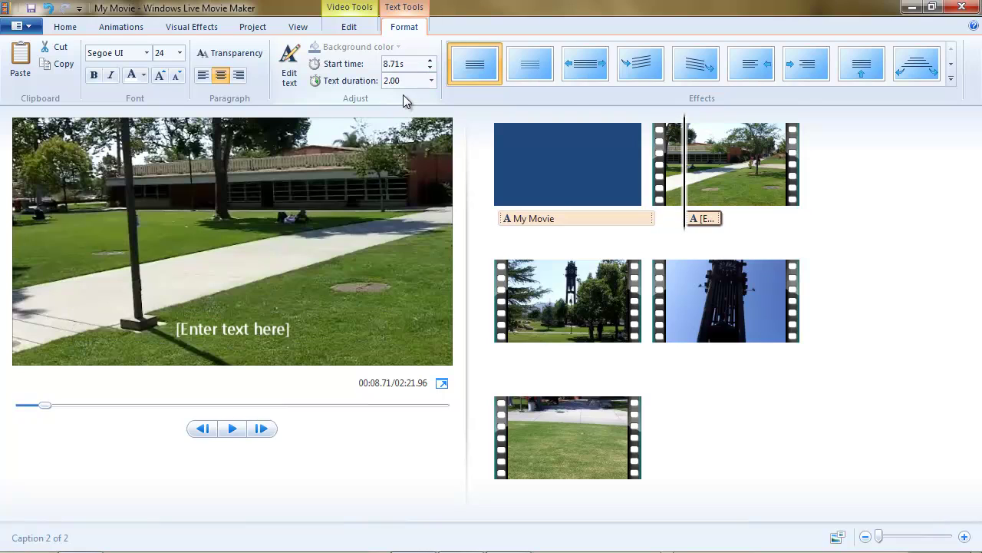
# Step: Set the caption's font size to 36 and its text color to yellow
pyautogui.click(697, 218)
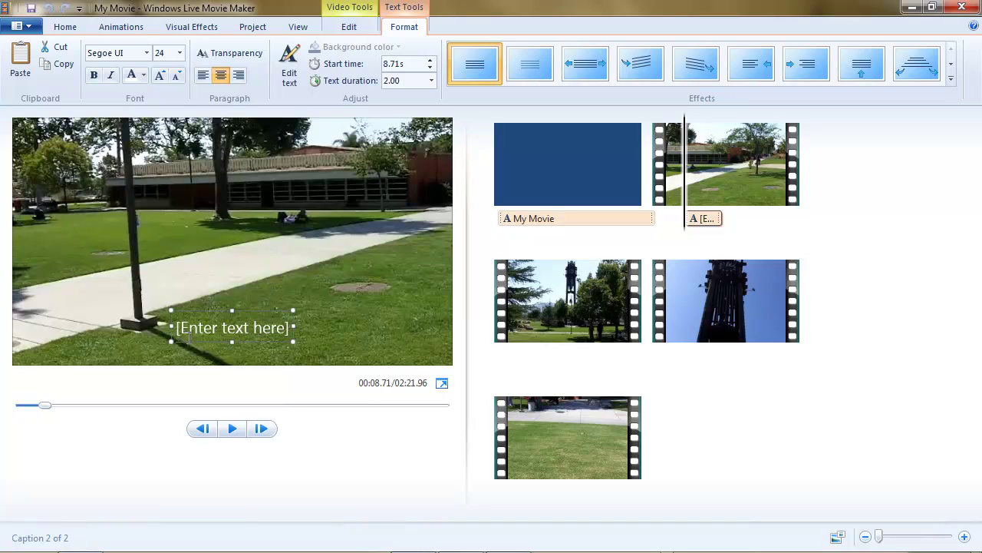
pyautogui.click(184, 55)
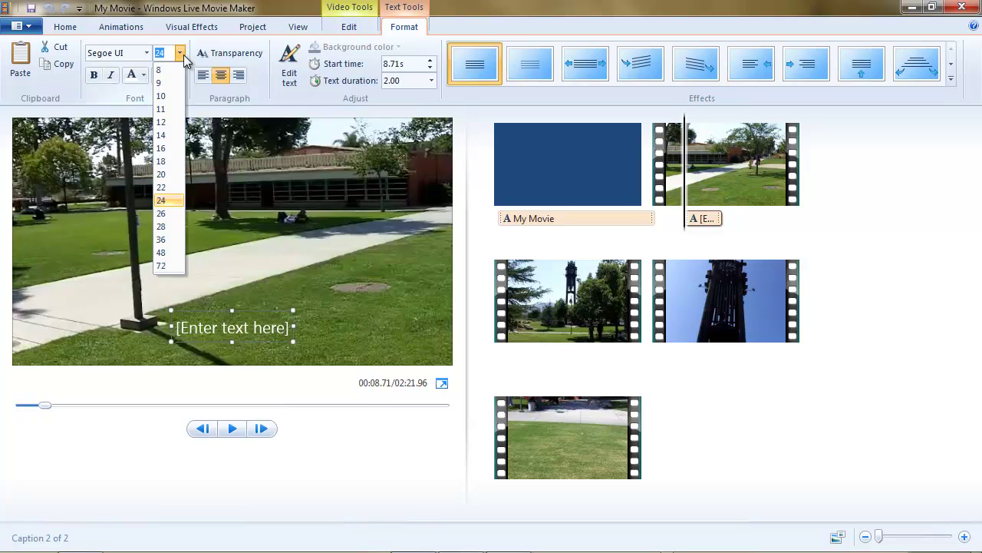
pyautogui.click(160, 238)
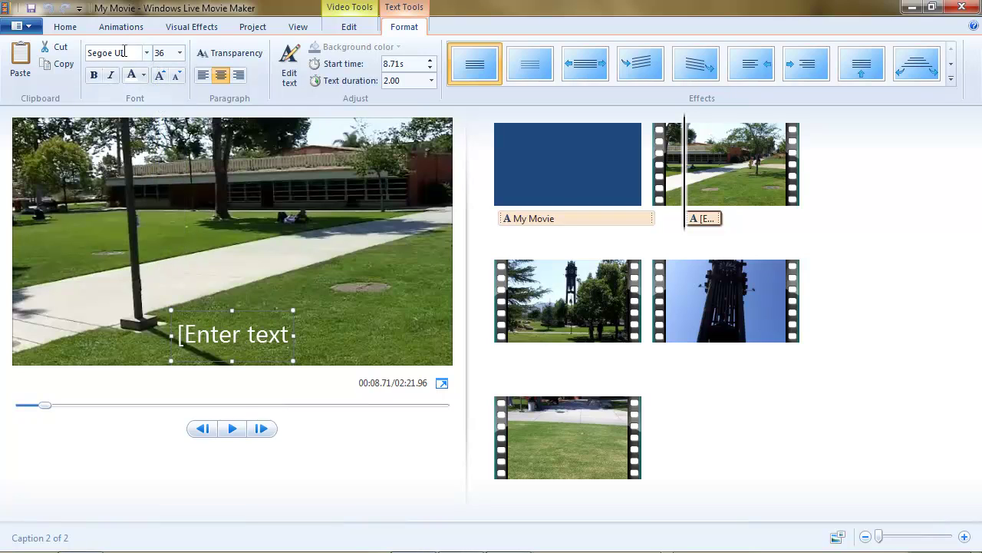
pyautogui.click(144, 75)
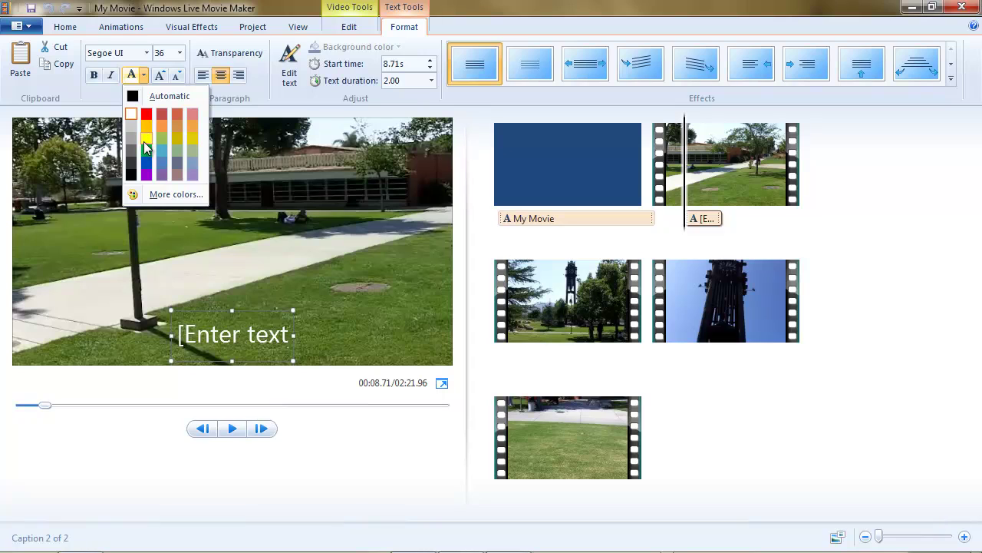
pyautogui.click(144, 132)
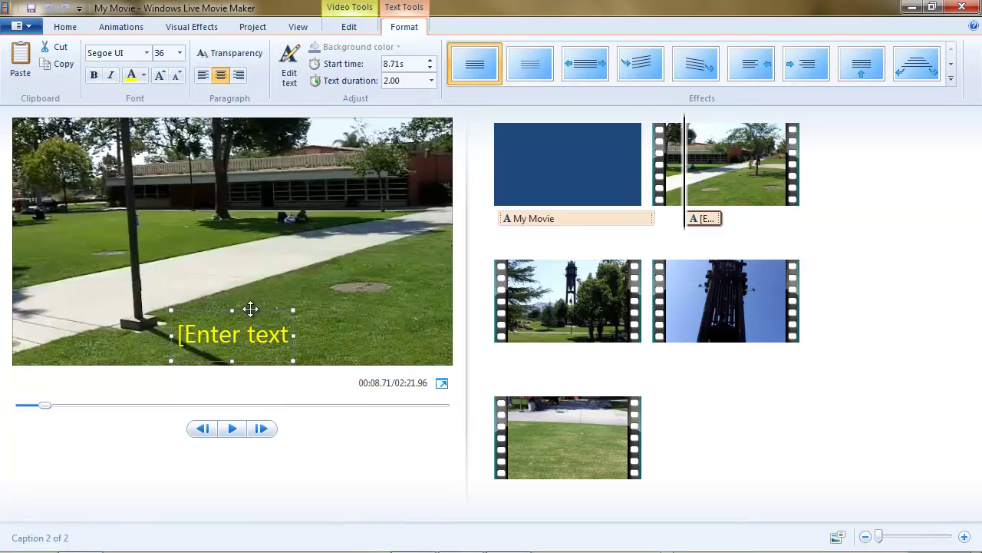
# Step: Move the caption up over the walkway in the video frame and set its text color to white
pyautogui.moveTo(254, 312); pyautogui.dragTo(250, 242)
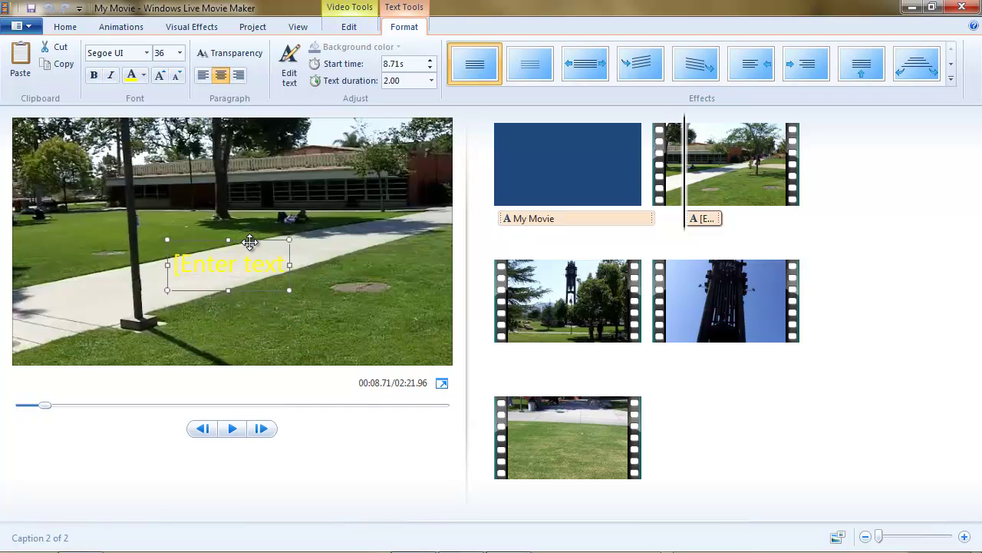
pyautogui.click(142, 77)
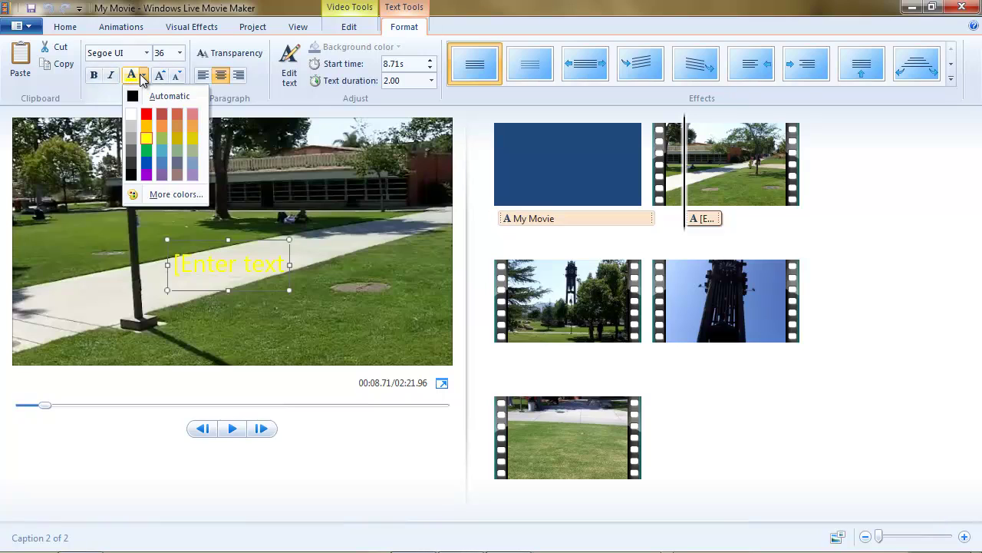
pyautogui.click(130, 112)
pyautogui.click(88, 334)
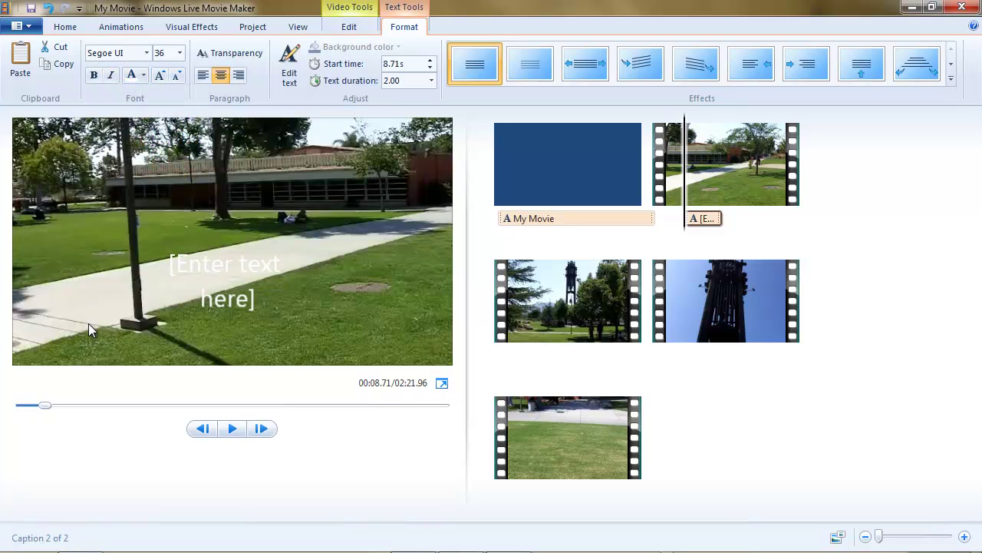
# Step: Shift the caption slightly down and to the right, and widen its text box almost to the video frame's right edge
pyautogui.click(260, 258)
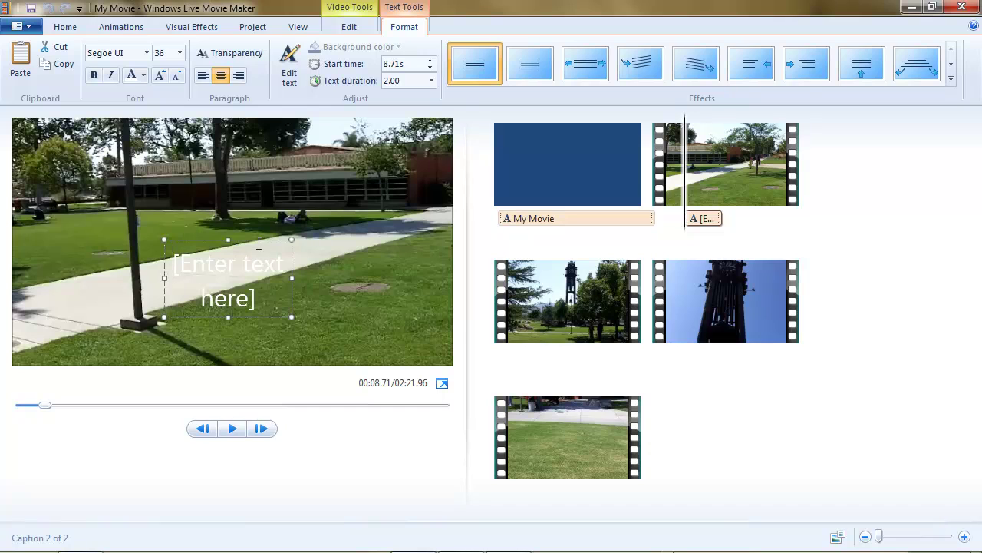
pyautogui.moveTo(259, 239); pyautogui.dragTo(287, 255)
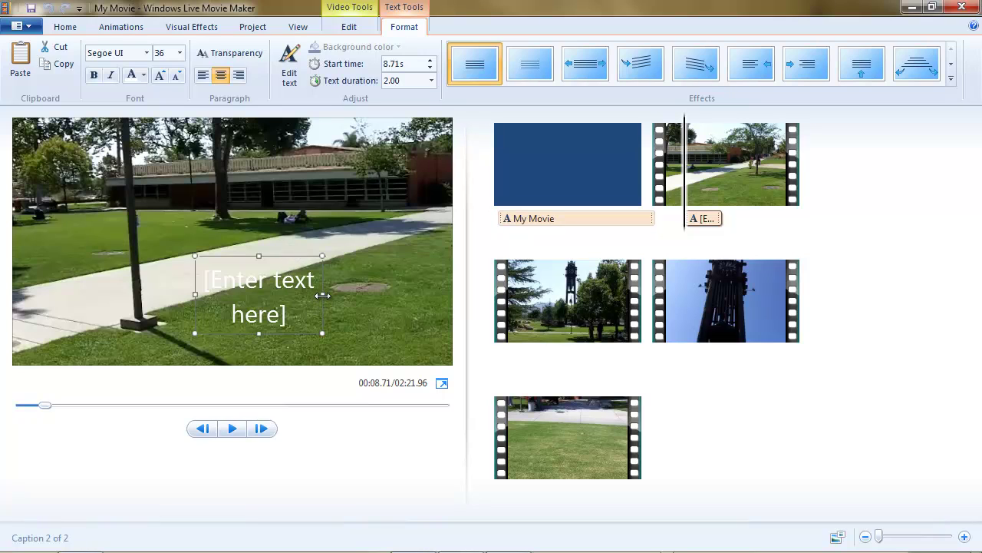
pyautogui.moveTo(322, 294); pyautogui.dragTo(438, 286)
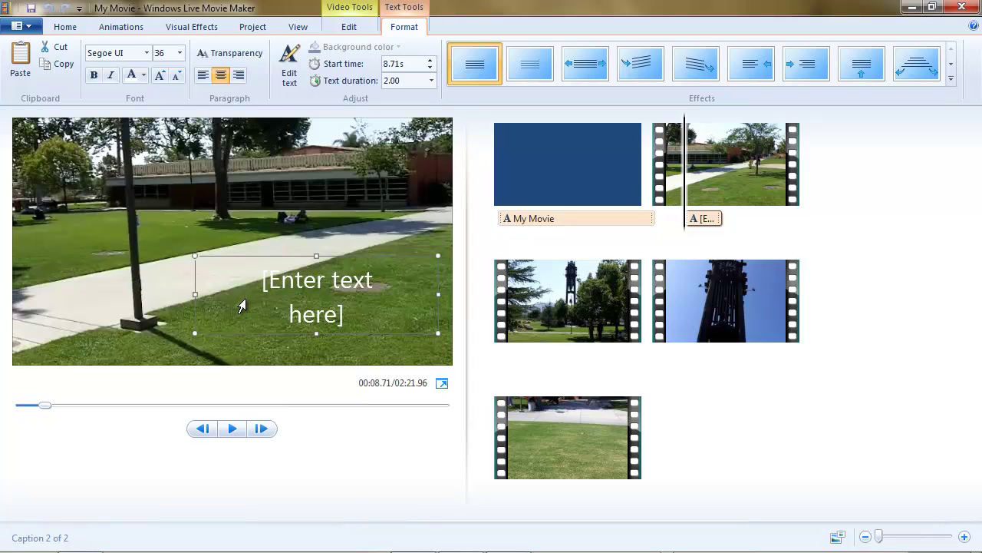
# Step: Widen the caption's text box almost to the video frame's left edge and replace its text with "Our School"
pyautogui.moveTo(194, 294); pyautogui.dragTo(59, 294)
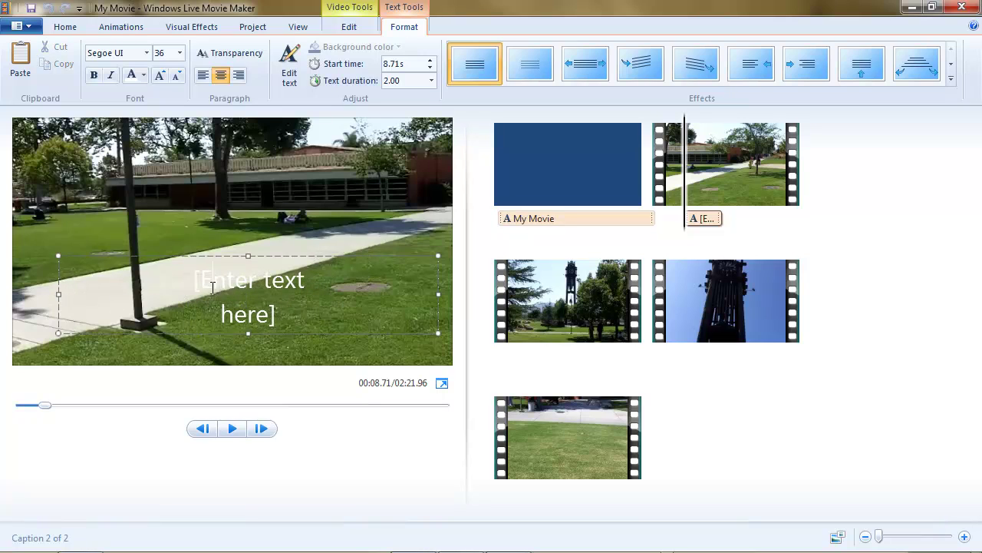
pyautogui.moveTo(182, 279); pyautogui.dragTo(184, 321)
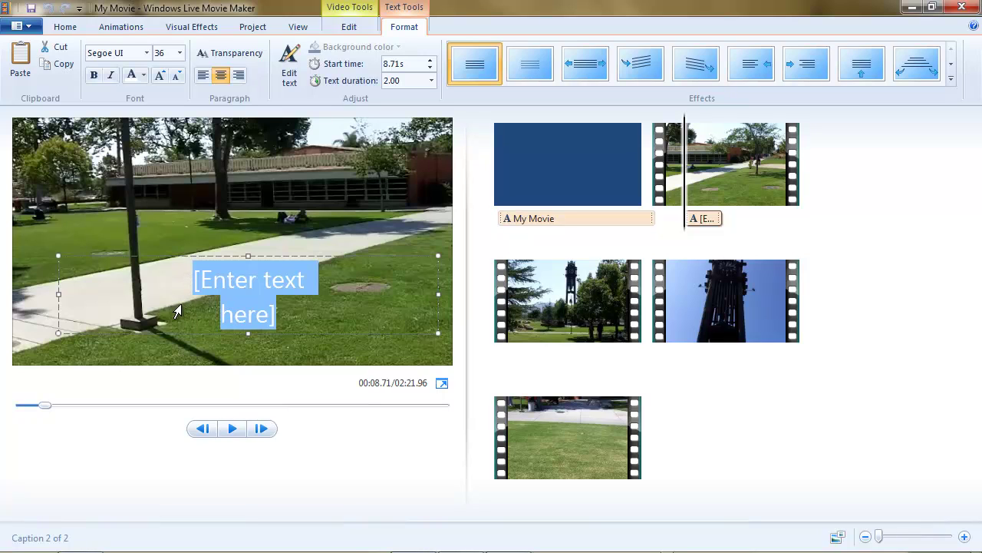
pyautogui.write('Our School')
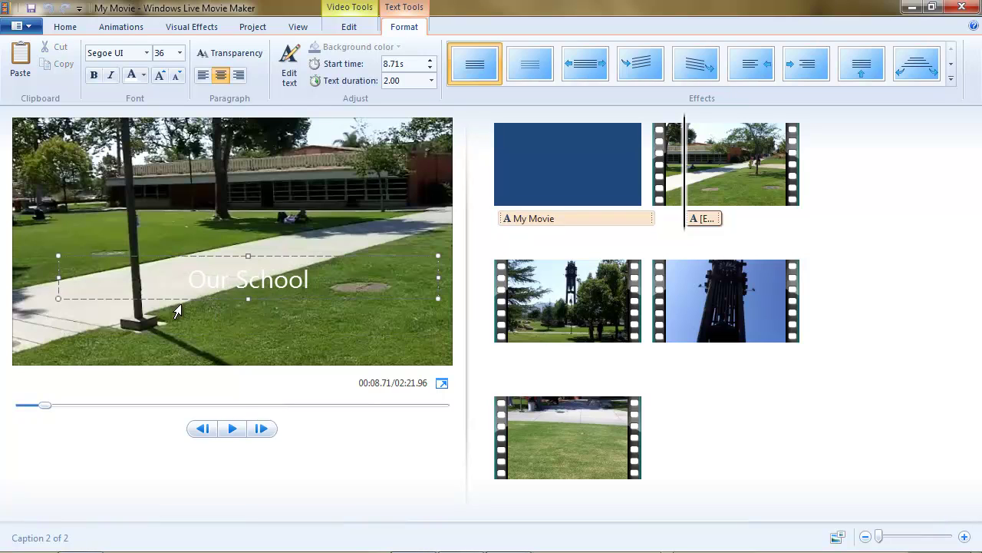
# Step: Move the "Our School" caption slightly up and to the left over the walkway and finish editing it
pyautogui.moveTo(256, 255); pyautogui.dragTo(239, 241)
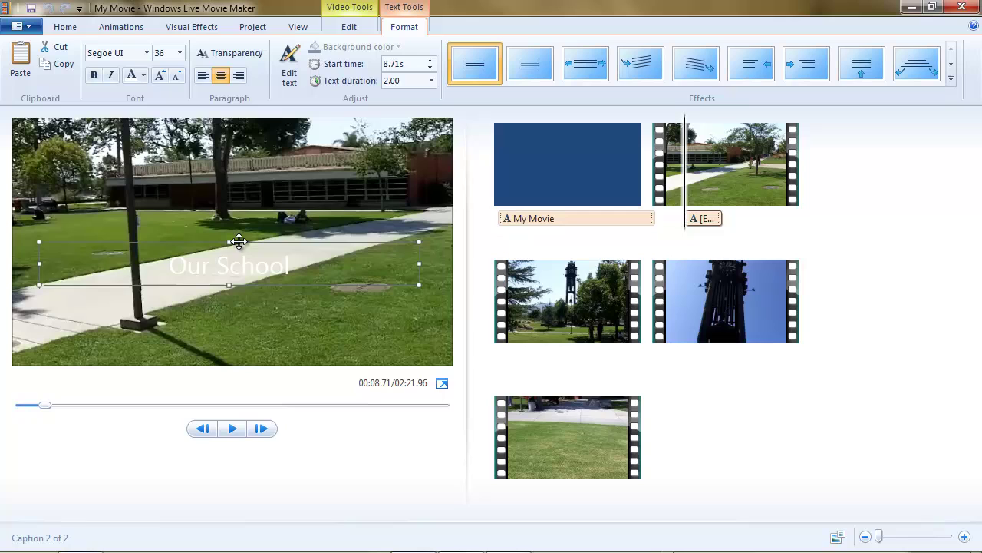
pyautogui.click(280, 321)
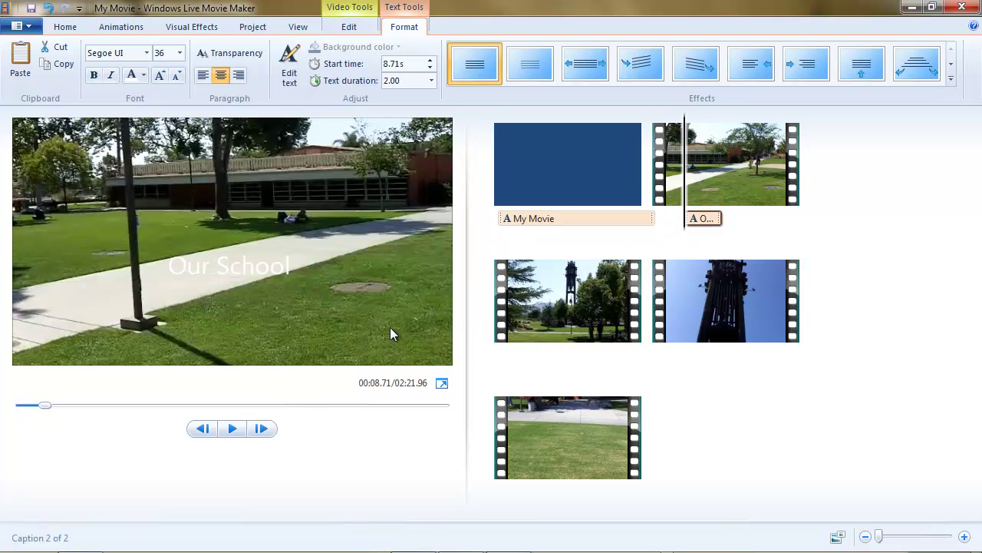
# Step: Play the clip through the "Our School" caption, then check the playhead at the caption's start and beyond its end
pyautogui.click(234, 429)
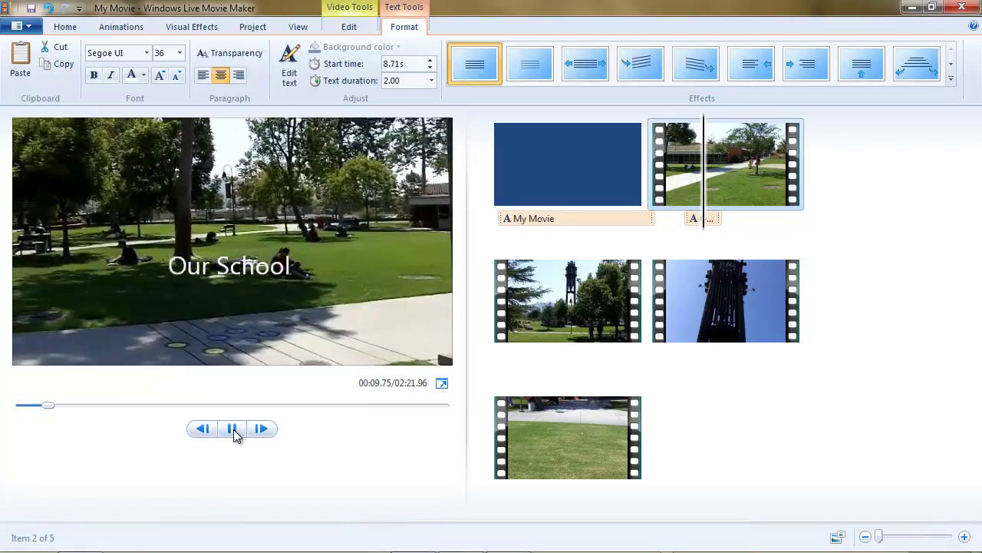
pyautogui.click(233, 429)
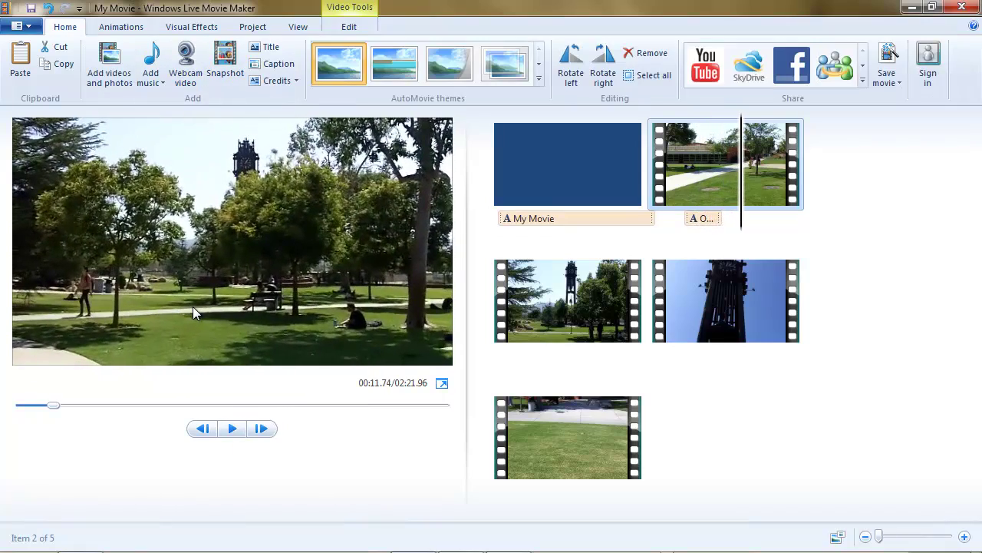
pyautogui.moveTo(742, 233); pyautogui.dragTo(693, 235)
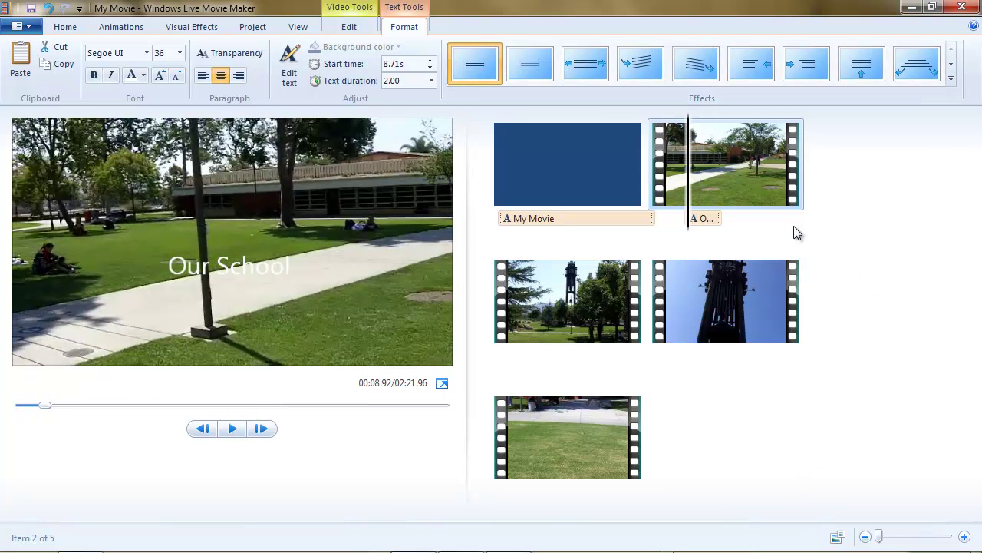
pyautogui.moveTo(691, 238); pyautogui.dragTo(745, 236)
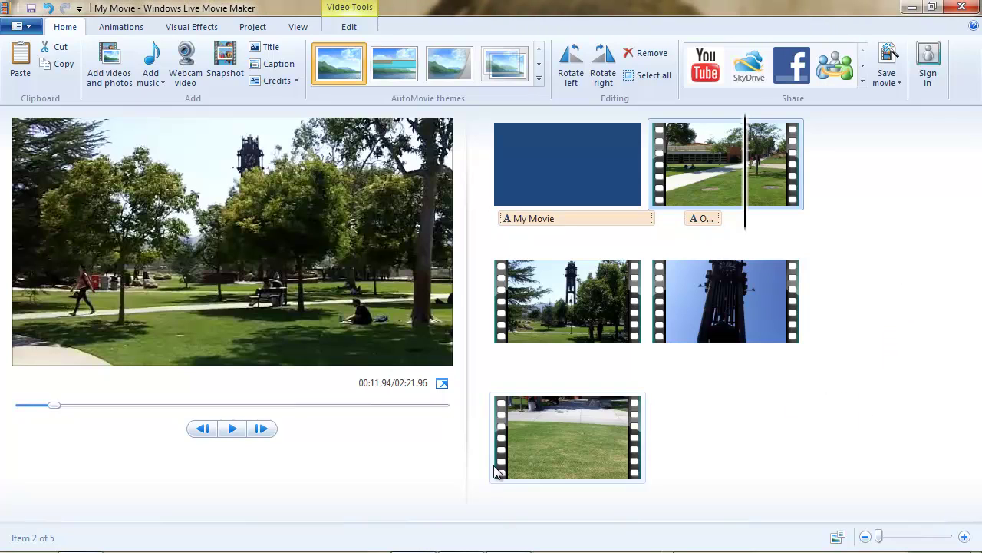
# Step: Add a new blank credits clip at the end of the movie
pyautogui.click(296, 79)
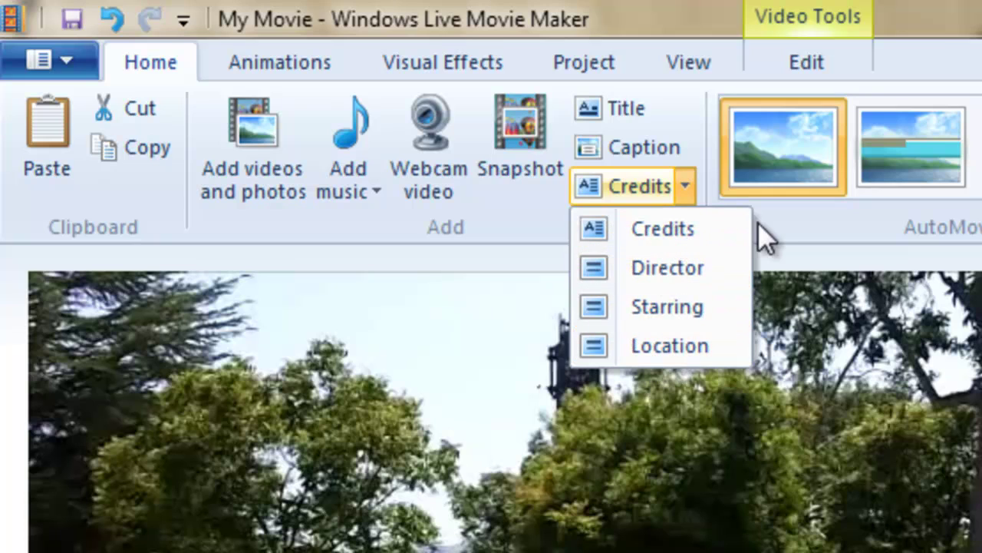
pyautogui.click(787, 240)
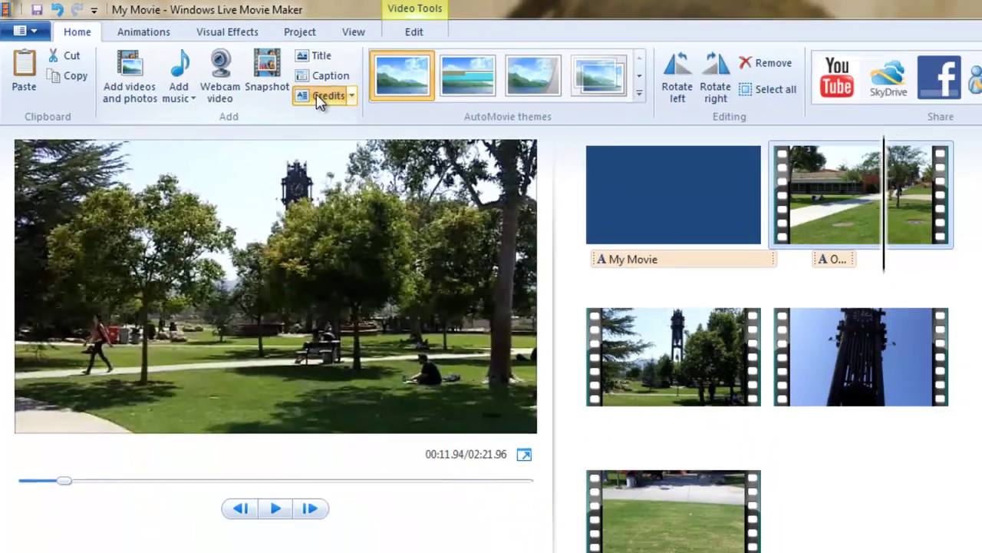
pyautogui.click(637, 187)
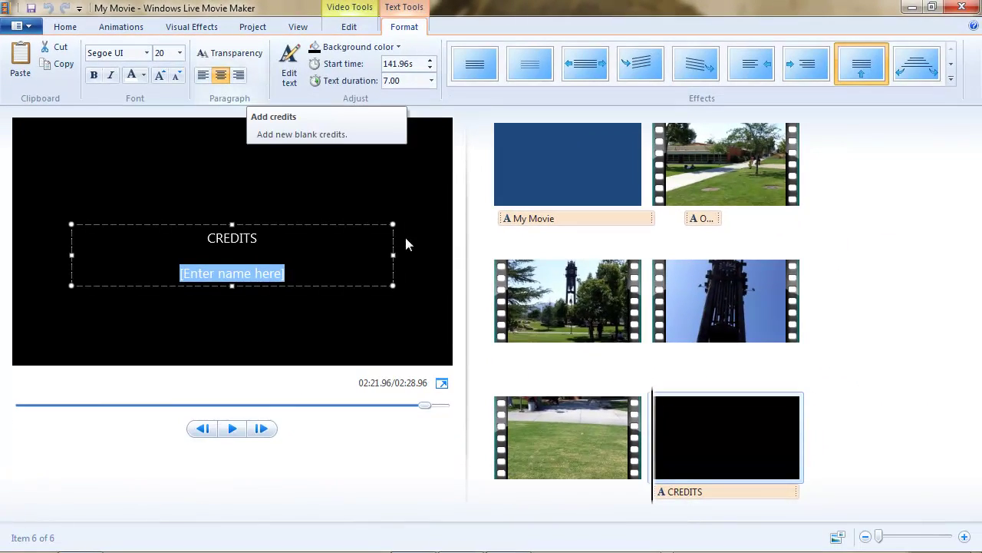
pyautogui.moveTo(792, 431)
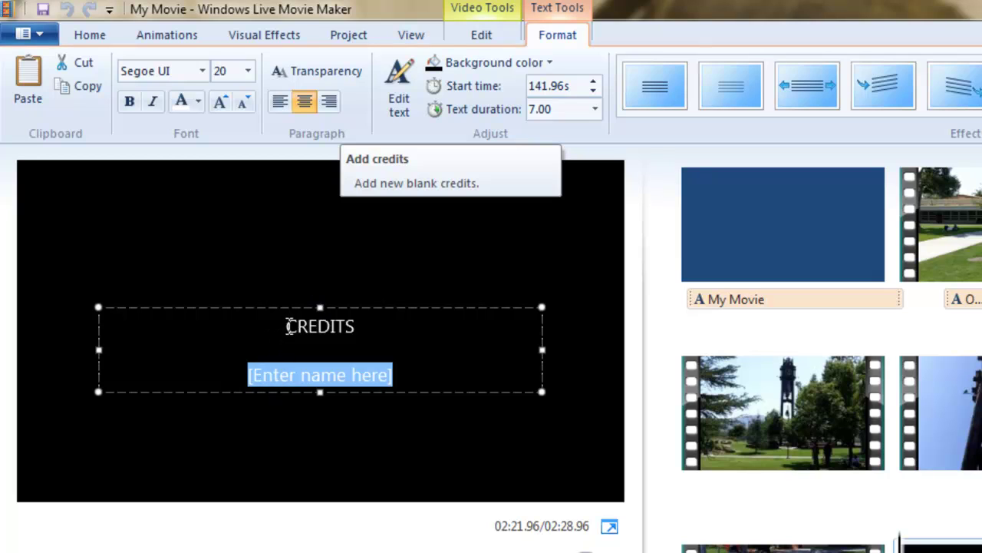
# Step: Replace all the credits text with the characters 1 to 9, 0 and a hyphen, each on its own line
pyautogui.moveTo(288, 326); pyautogui.dragTo(399, 375)
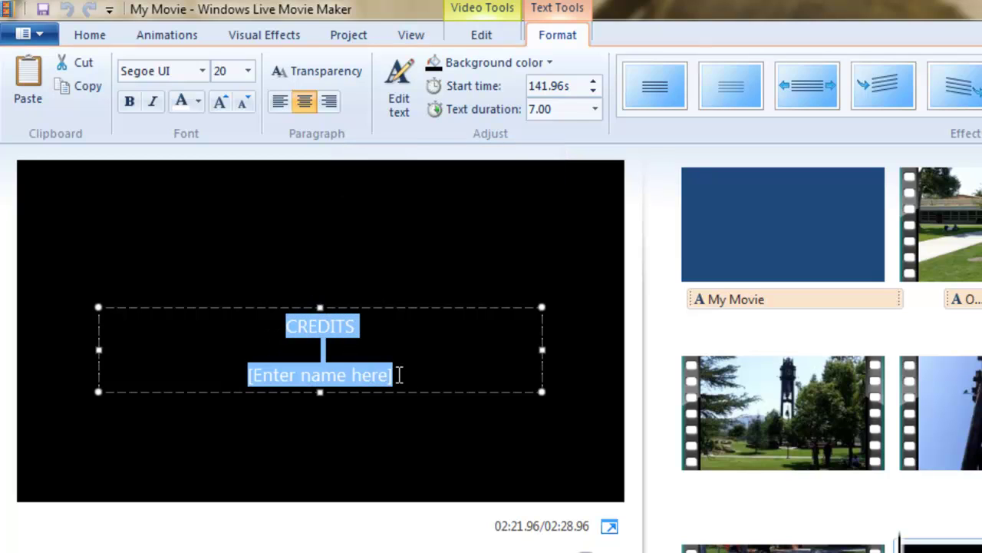
pyautogui.write('1 ')
pyautogui.write('2')
pyautogui.press('Return')
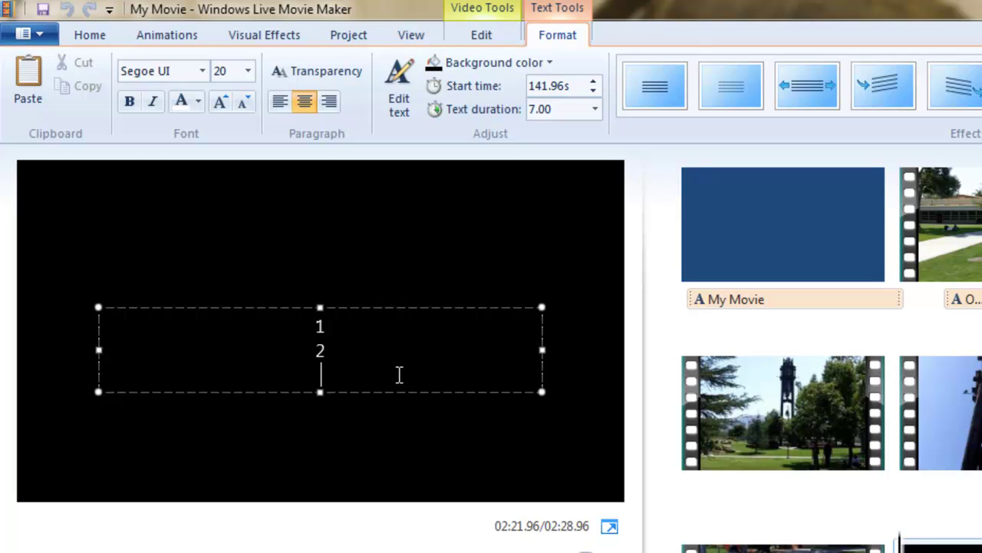
pyautogui.write('3')
pyautogui.press('Return')
pyautogui.write('4')
pyautogui.press('Return')
pyautogui.write('5')
pyautogui.press('Return')
pyautogui.write('6')
pyautogui.press('Return')
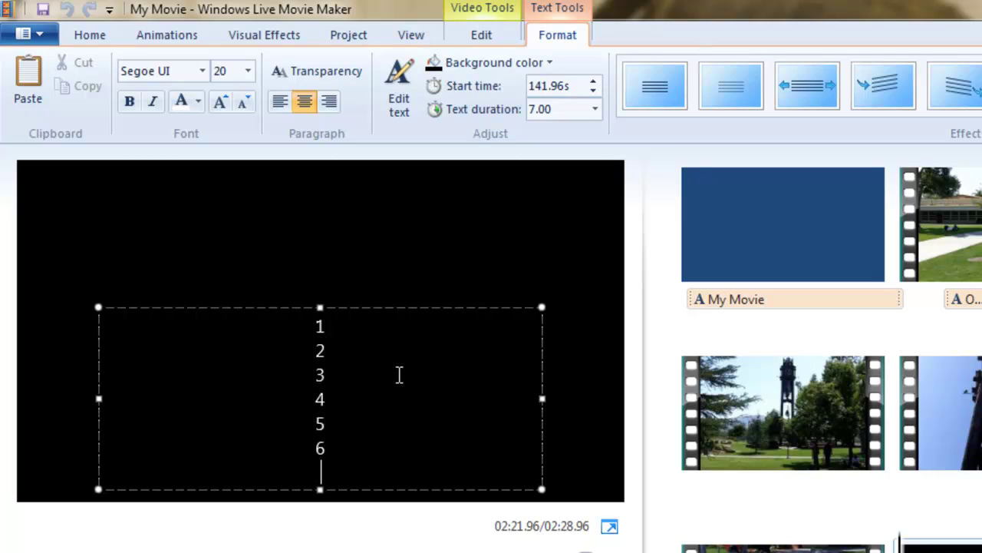
pyautogui.write('7')
pyautogui.press('Return')
pyautogui.write('8')
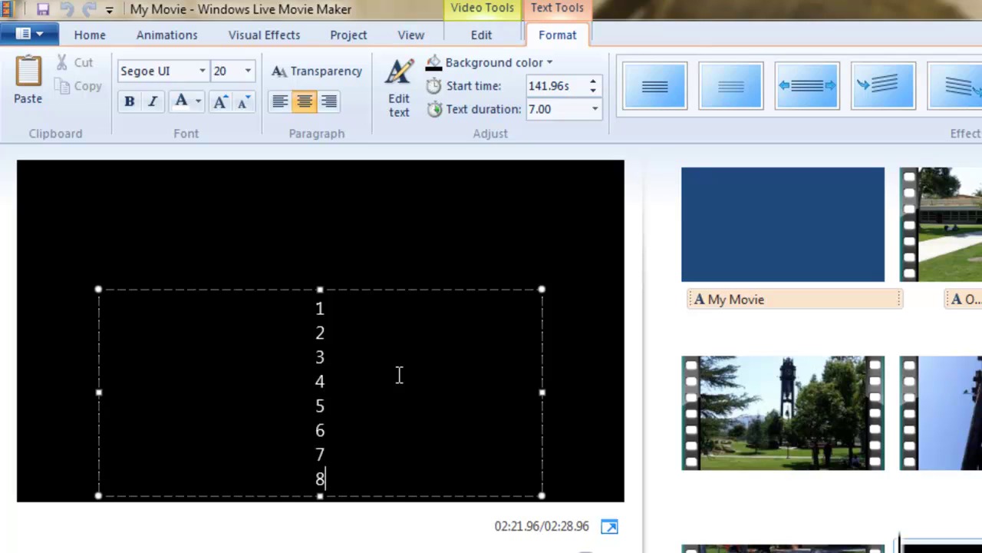
pyautogui.press('Return')
pyautogui.write('9')
pyautogui.press('Return')
pyautogui.write('0')
pyautogui.press('Return')
pyautogui.write('-')
pyautogui.press('Return')
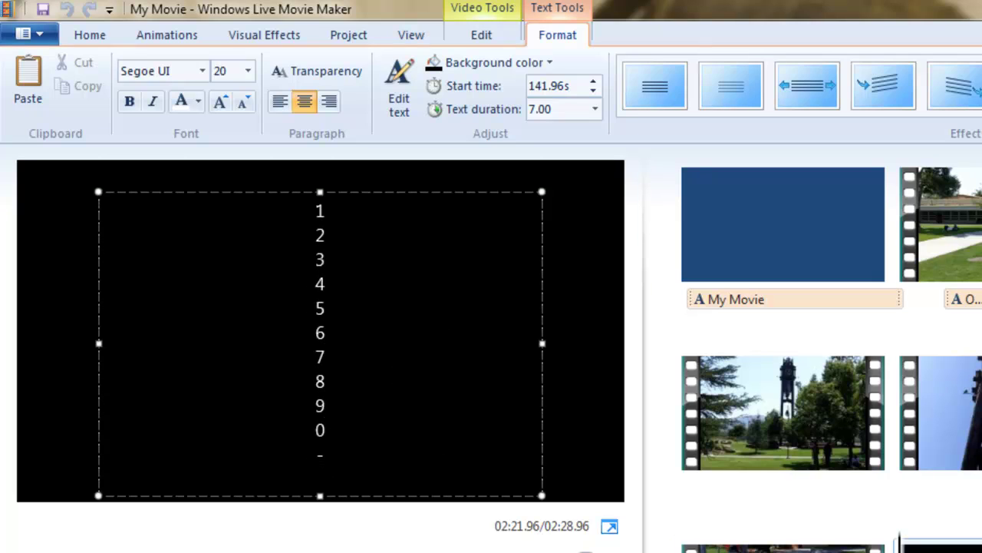
pyautogui.press('Escape')
# Step: Play the credits clip to the end to preview its upward-scrolling text effect
pyautogui.click(318, 552)
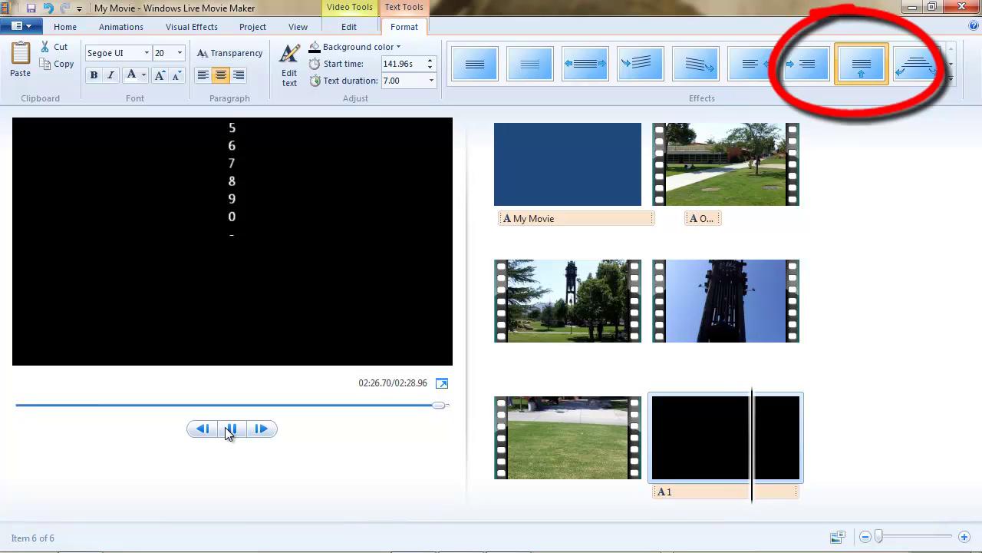
pyautogui.click(875, 69)
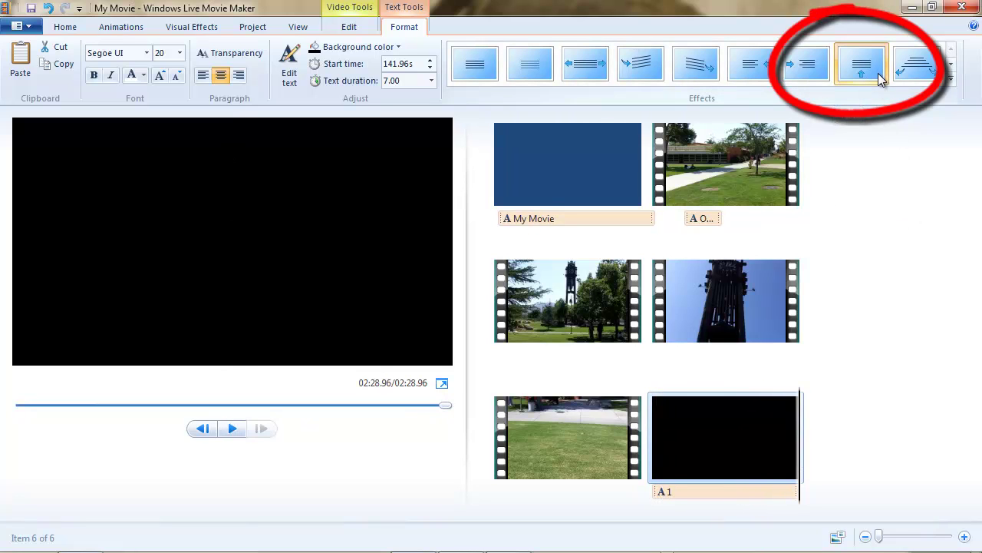